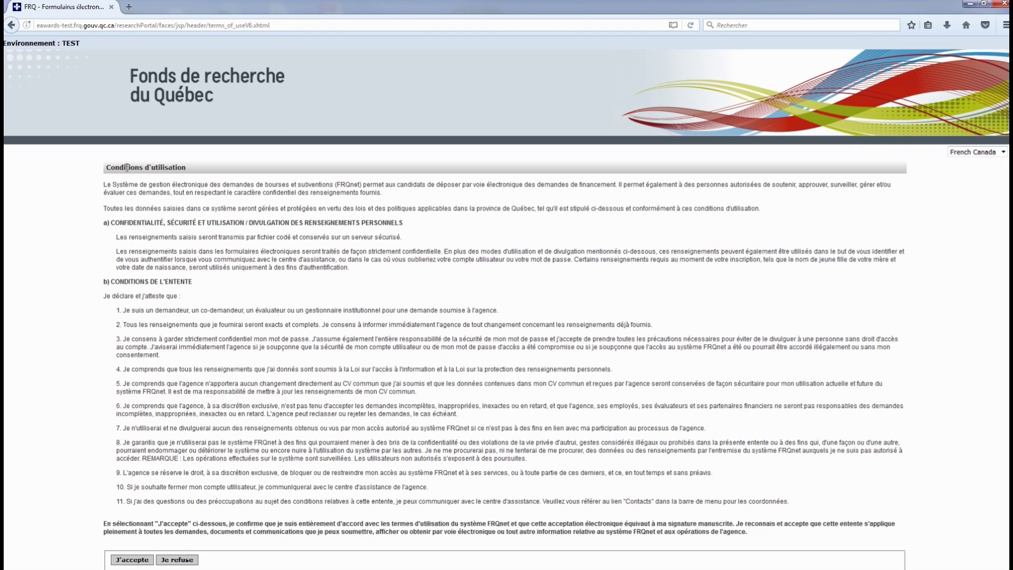
Step: Accept the FRQnet terms of use with J'accepte to reach the account-creation form
{"action": "left_click_drag", "start_coordinate": [112, 167], "coordinate": [186, 168]}
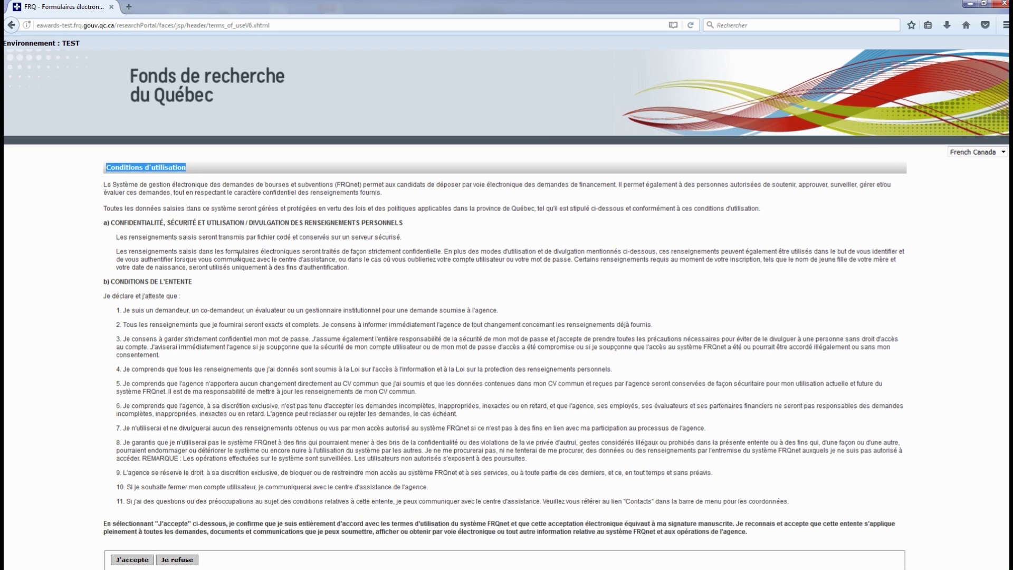
{"action": "scroll", "coordinate": [292, 263], "scroll_direction": "down", "scroll_amount": 5}
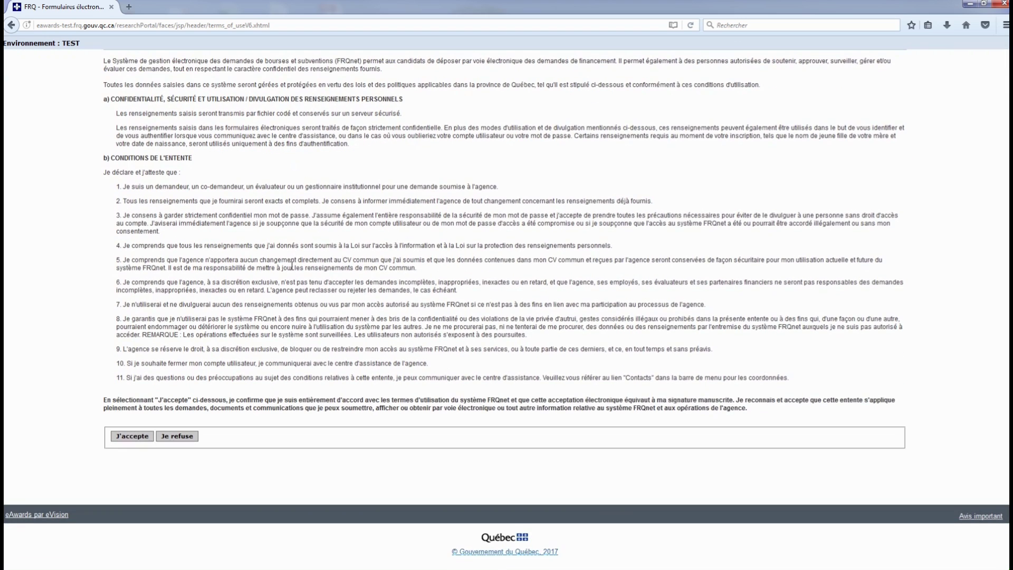
{"action": "left_click", "coordinate": [132, 438]}
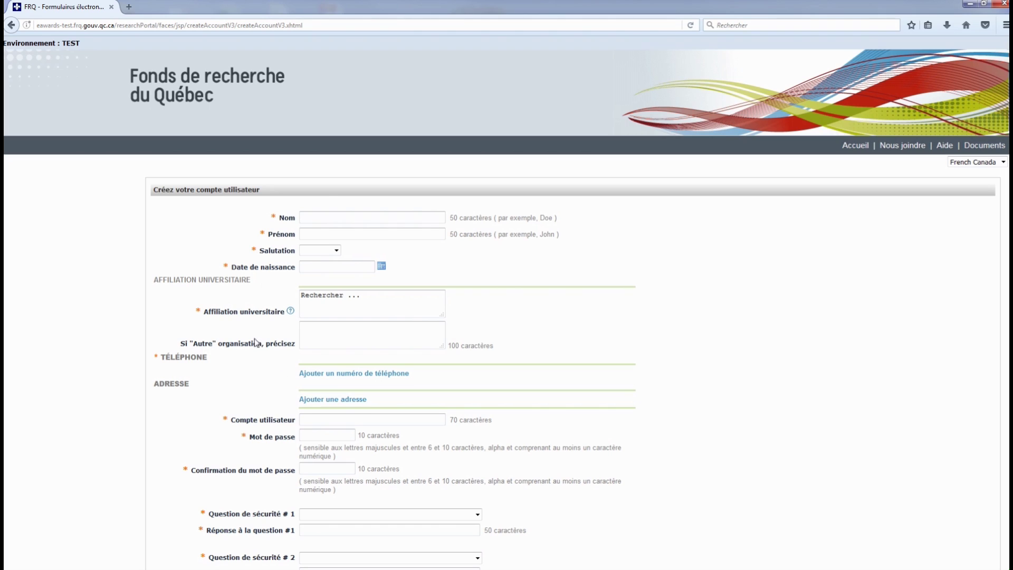
Step: Enter the user's last and first names and set the salutation to Monsieur
{"action": "left_click", "coordinate": [326, 219]}
{"action": "key", "text": "Tab"}
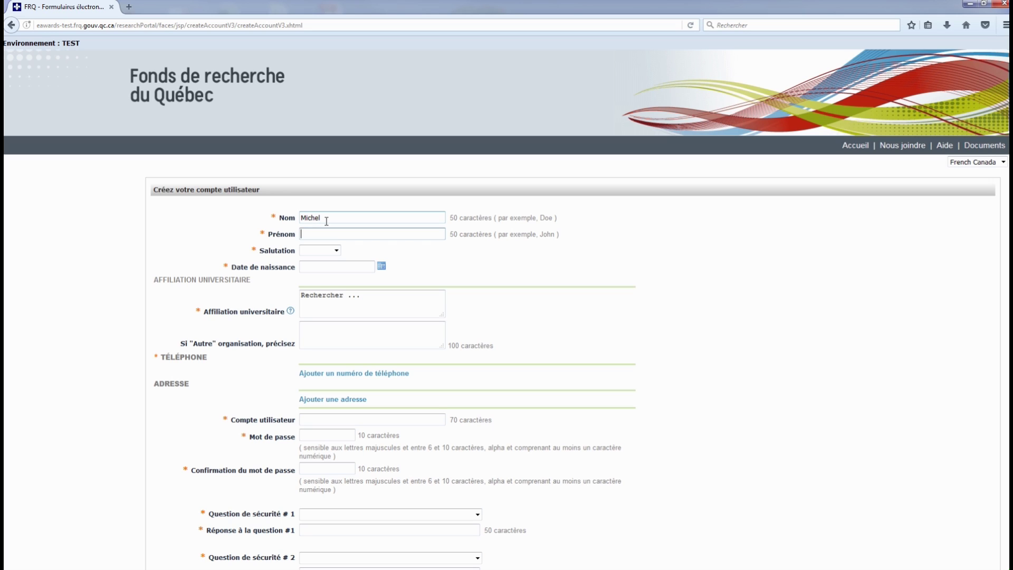
{"action": "key", "text": "Tab"}
{"action": "key", "text": "Down"}
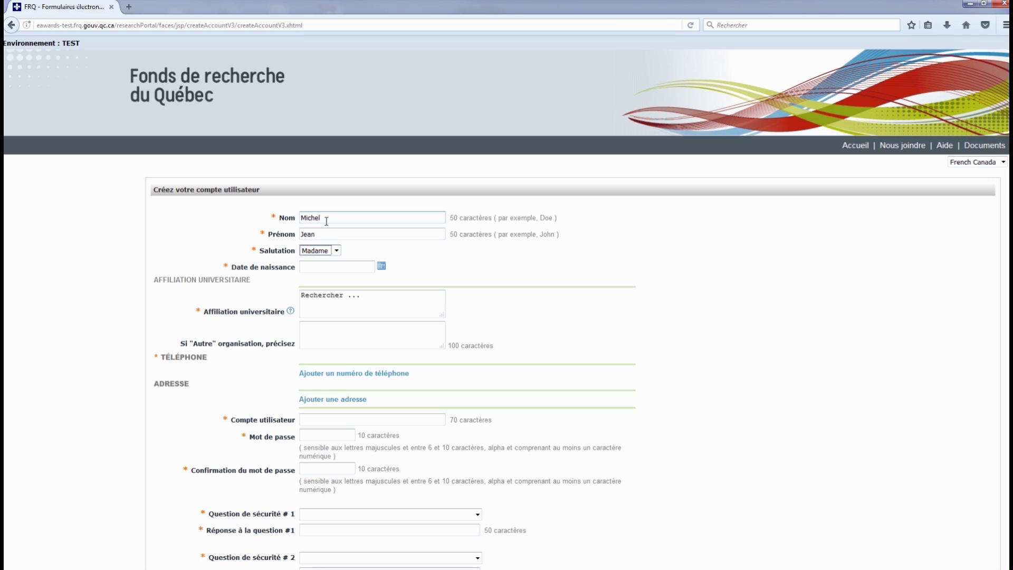
{"action": "key", "text": "Down"}
Step: Set the date of birth to June 1, 1982 using the calendar
{"action": "left_click", "coordinate": [348, 267]}
{"action": "left_click", "coordinate": [381, 266]}
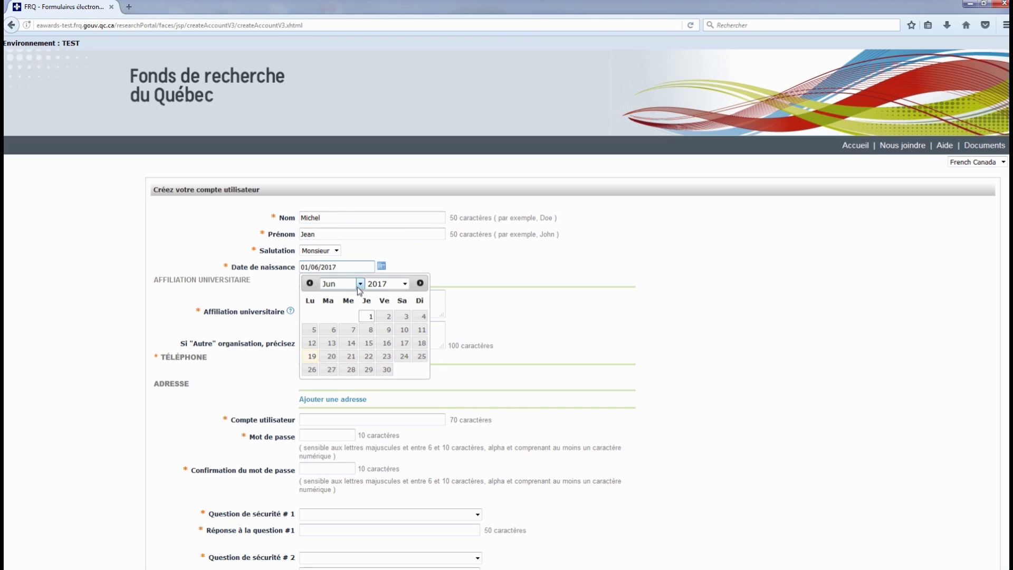
{"action": "left_click", "coordinate": [404, 285]}
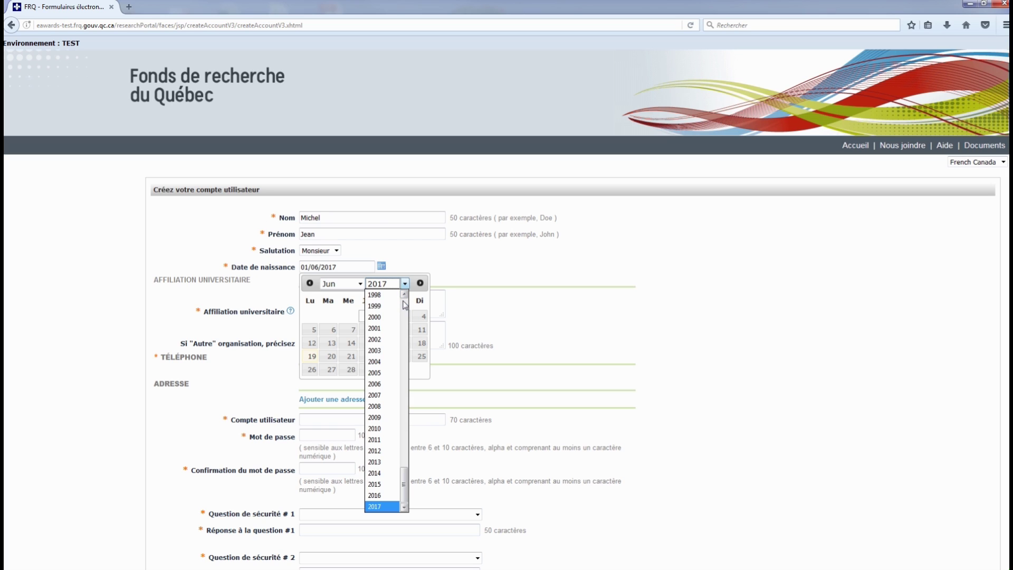
{"action": "left_click", "coordinate": [404, 305]}
{"action": "left_click", "coordinate": [384, 313]}
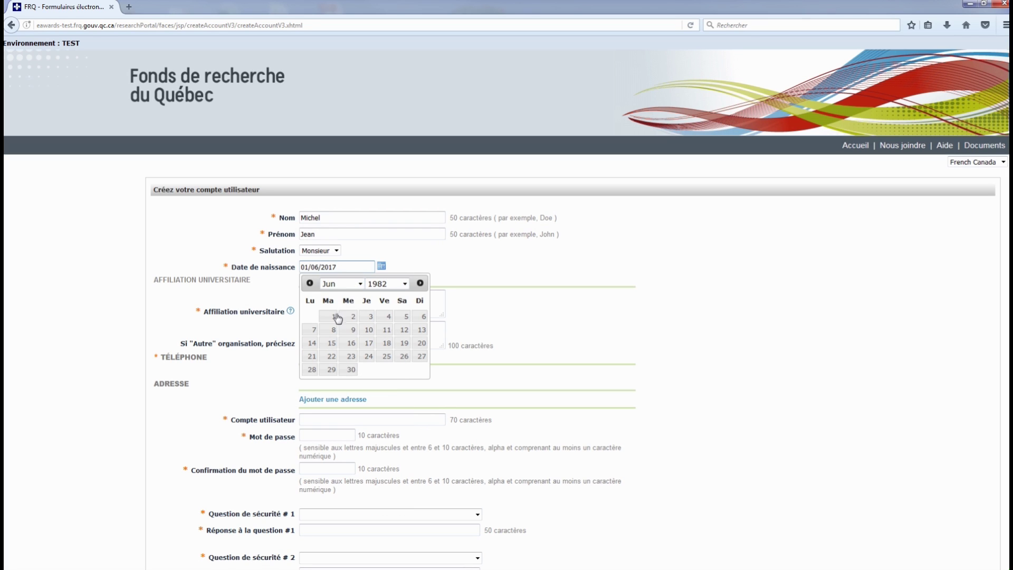
{"action": "left_click", "coordinate": [333, 318]}
{"action": "left_click", "coordinate": [373, 306]}
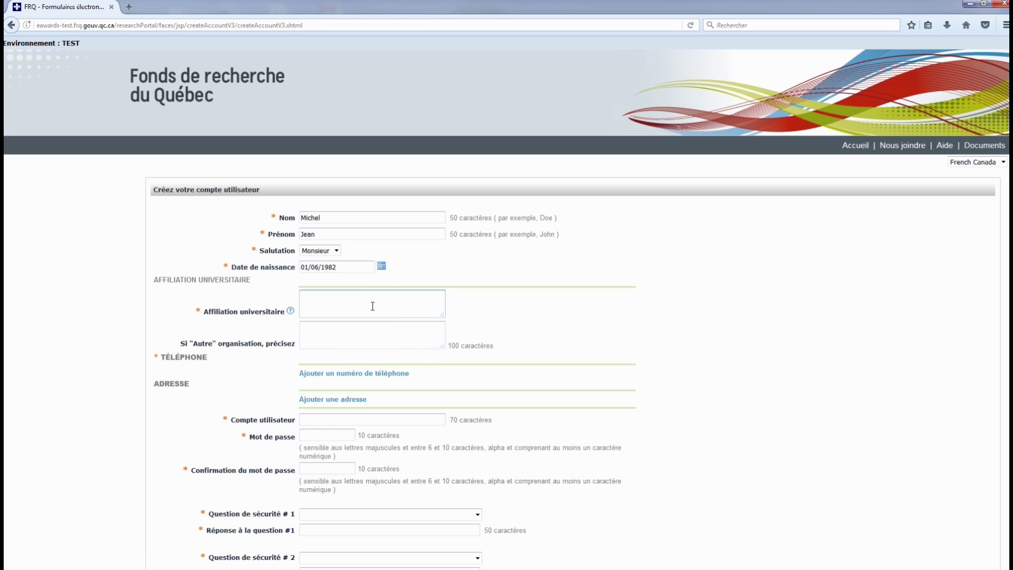
Step: Search 'laval' and select Université Laval as the university affiliation
{"action": "type", "text": "laval"}
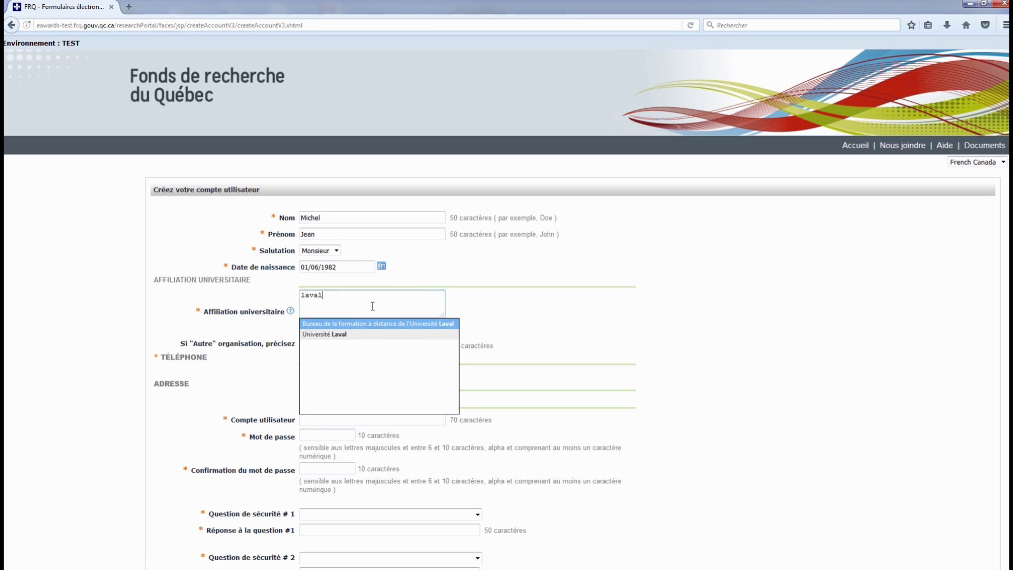
{"action": "left_click", "coordinate": [339, 335]}
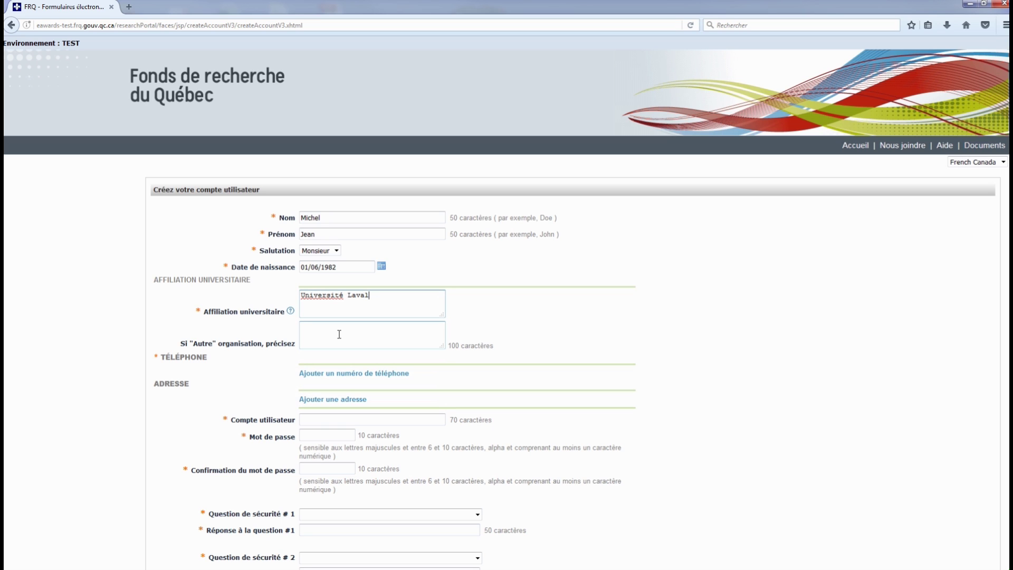
Step: Add the user's phone number, area code and number, as Téléphone principal
{"action": "left_click", "coordinate": [320, 374]}
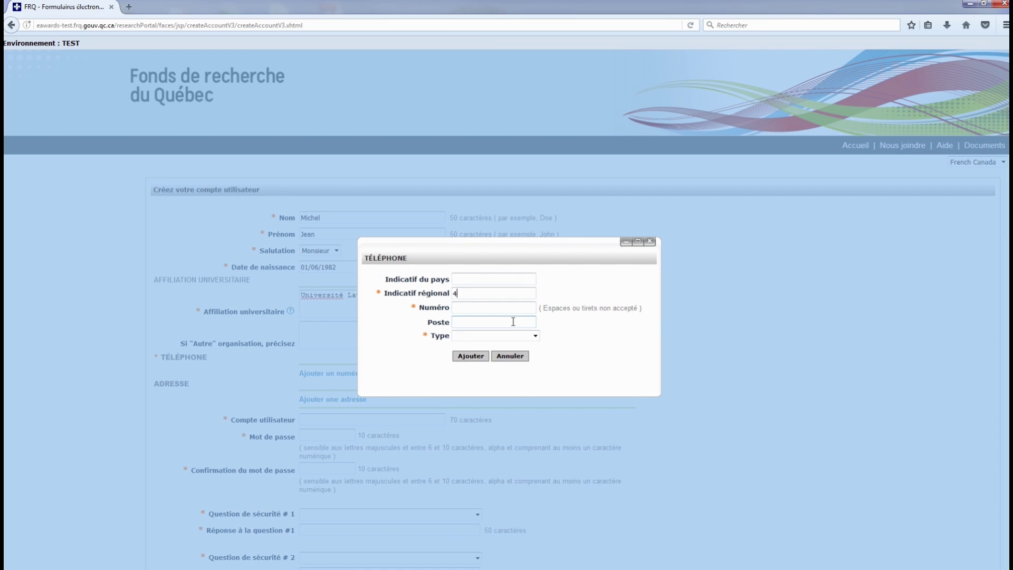
{"action": "key", "text": "Tab"}
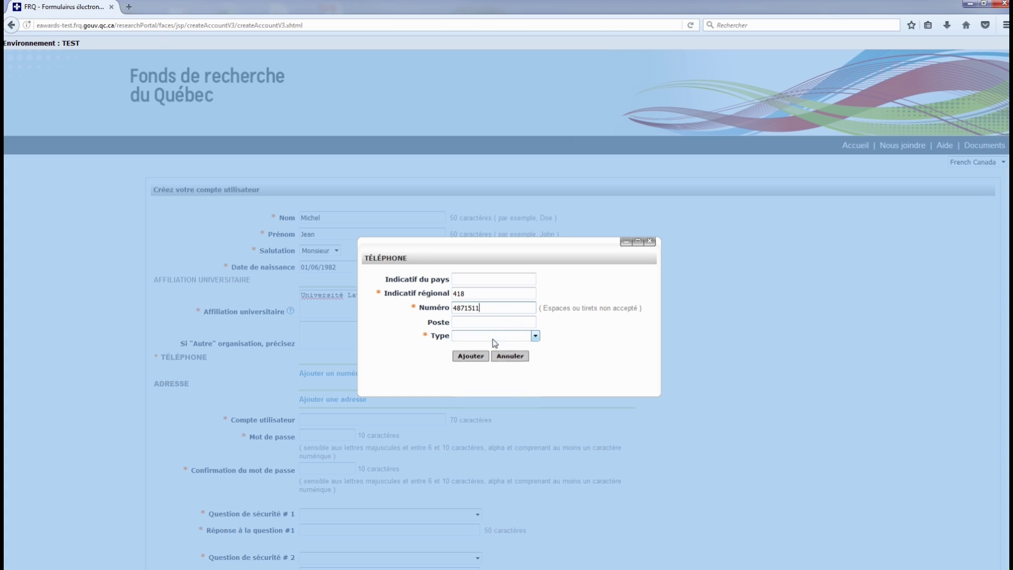
{"action": "left_click", "coordinate": [494, 337]}
{"action": "left_click", "coordinate": [526, 360]}
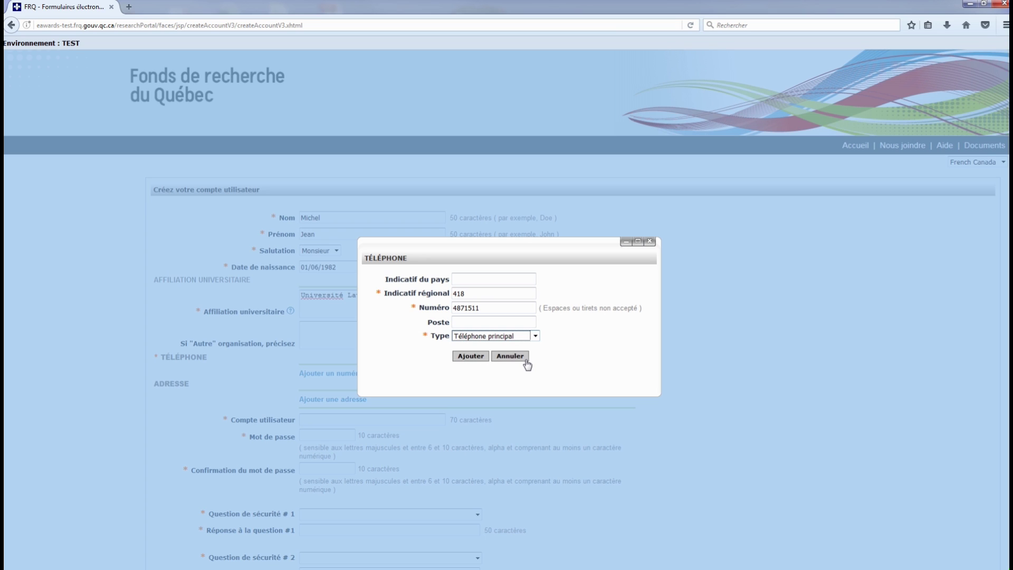
{"action": "left_click", "coordinate": [467, 357]}
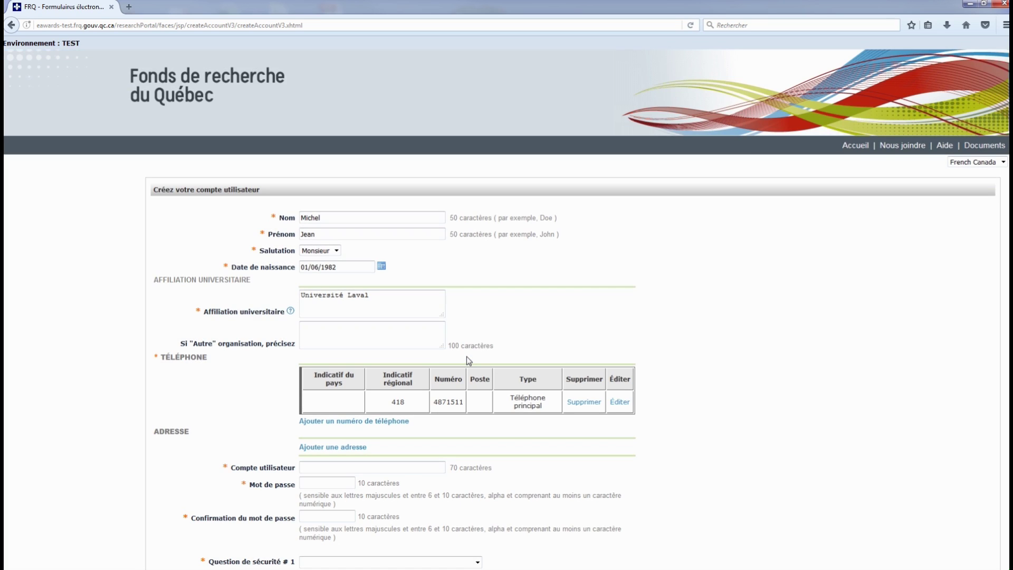
Step: Enter the user's e-mail address as the Compte utilisateur username
{"action": "scroll", "coordinate": [575, 379], "scroll_direction": "down", "scroll_amount": 3}
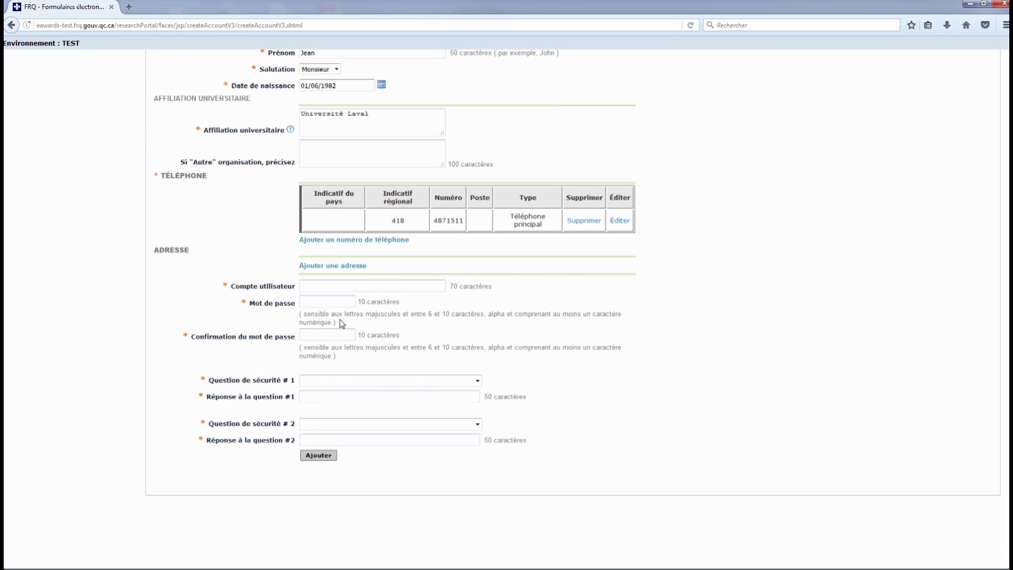
{"action": "scroll", "coordinate": [340, 319], "scroll_direction": "down", "scroll_amount": 2}
{"action": "left_click", "coordinate": [319, 224]}
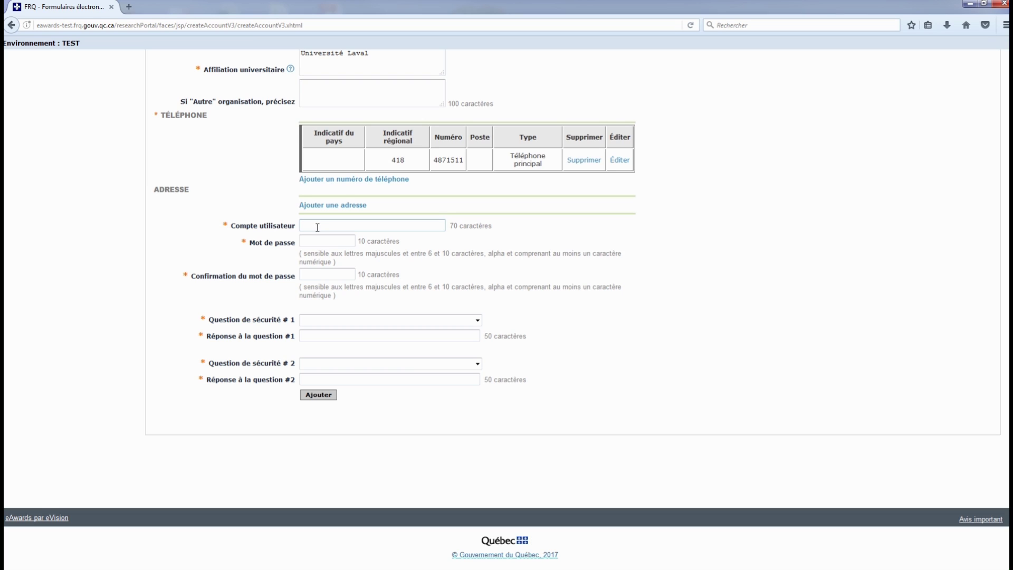
{"action": "type", "text": "jean1@test.com"}
Step: Type the account password in Mot de passe and its confirmation field
{"action": "left_click_drag", "start_coordinate": [305, 255], "coordinate": [333, 263]}
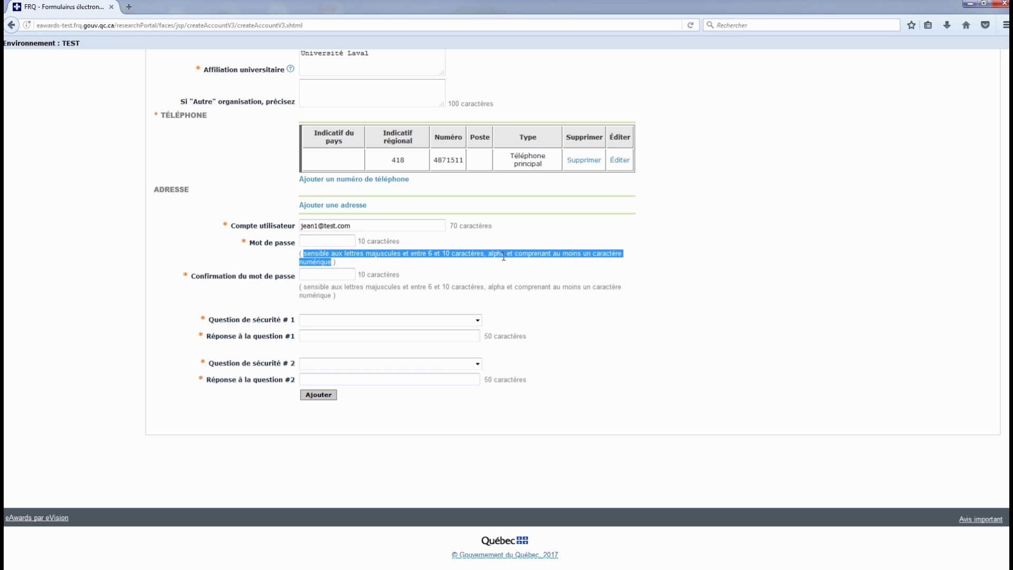
{"action": "left_click", "coordinate": [325, 242]}
{"action": "type", "text": "abcd123"}
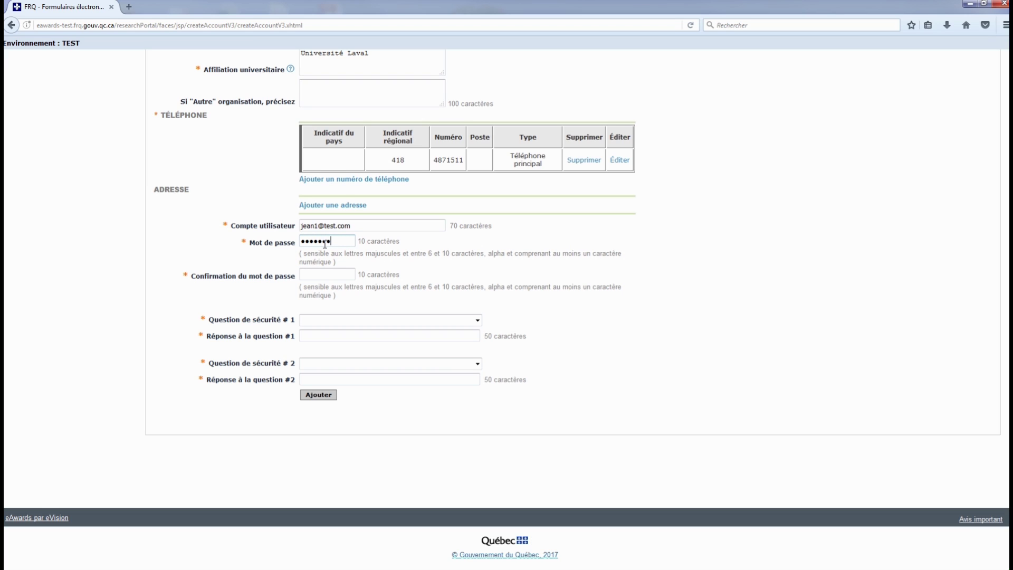
{"action": "left_click", "coordinate": [327, 276]}
{"action": "type", "text": "abcd1"}
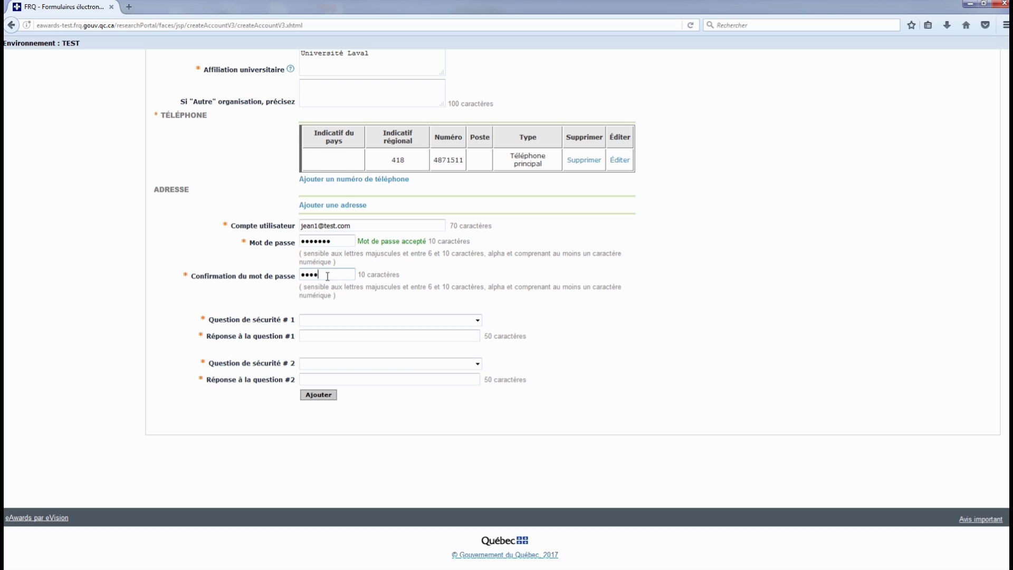
{"action": "type", "text": "23"}
Step: Choose the pet's-name and favourite-colour security questions and type their answers
{"action": "left_click", "coordinate": [331, 320]}
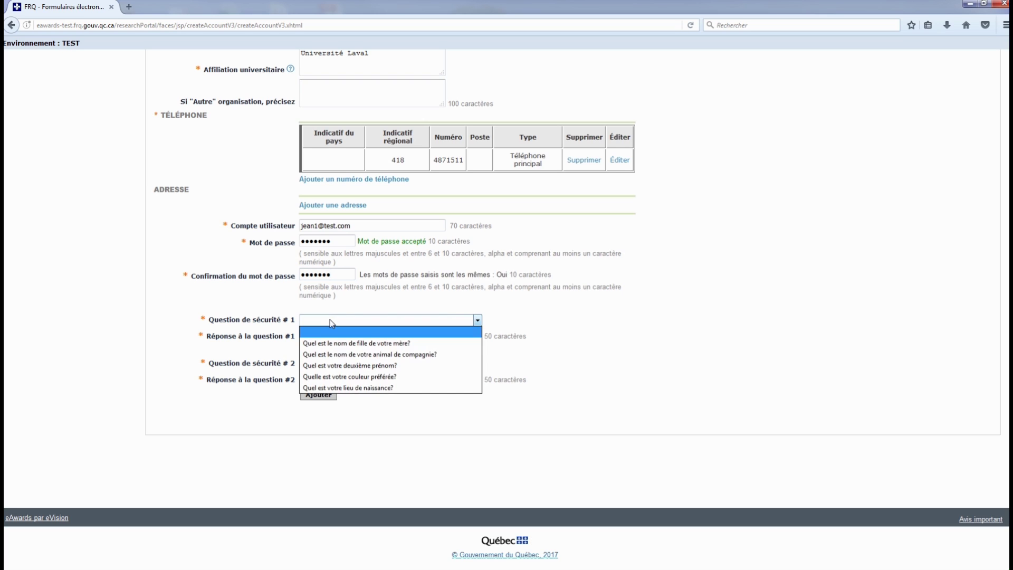
{"action": "left_click", "coordinate": [425, 355]}
{"action": "left_click", "coordinate": [355, 336]}
{"action": "type", "text": "Boby"}
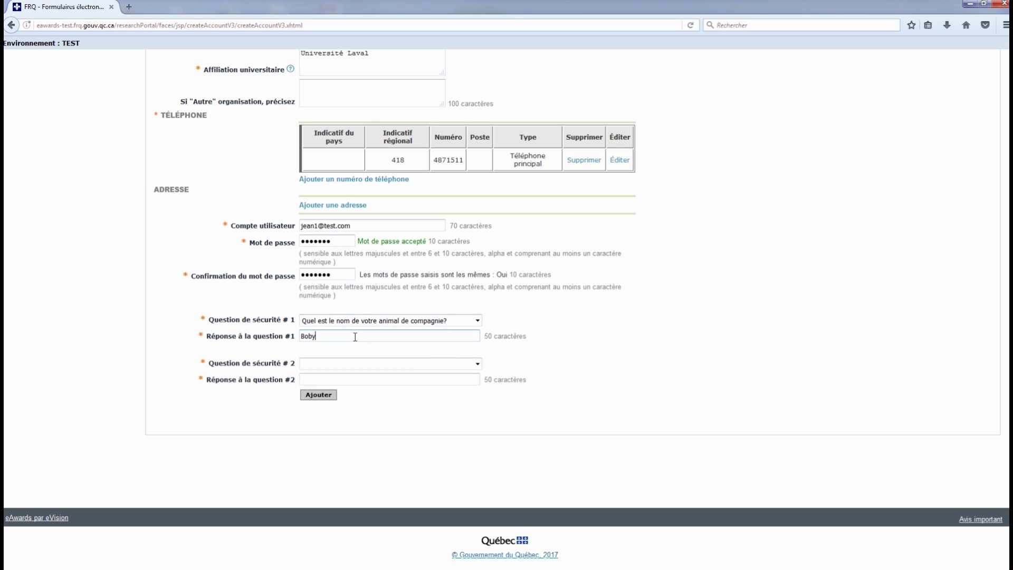
{"action": "left_click", "coordinate": [347, 366]}
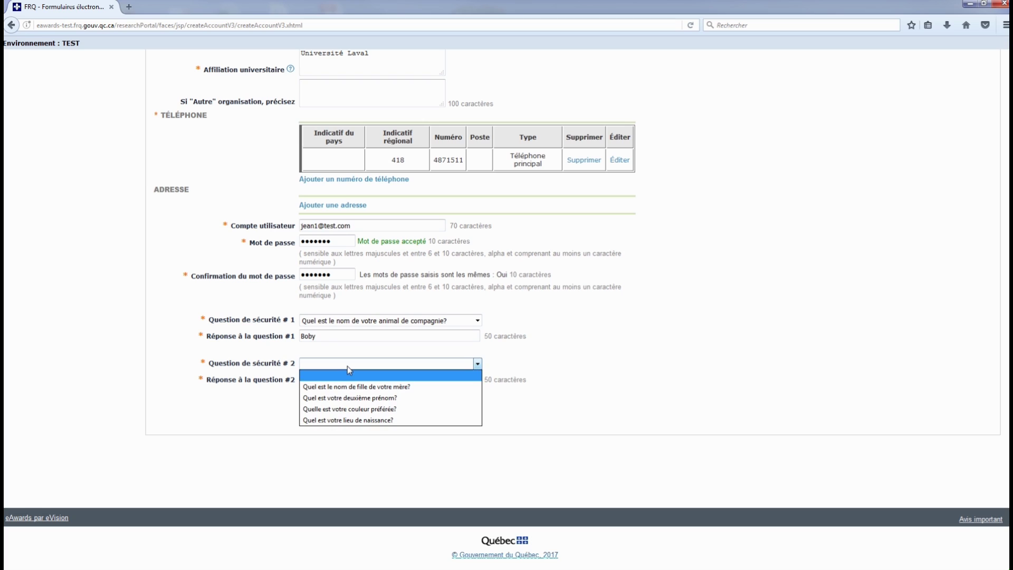
{"action": "left_click", "coordinate": [350, 409]}
{"action": "left_click", "coordinate": [369, 380]}
{"action": "type", "text": "rouge"}
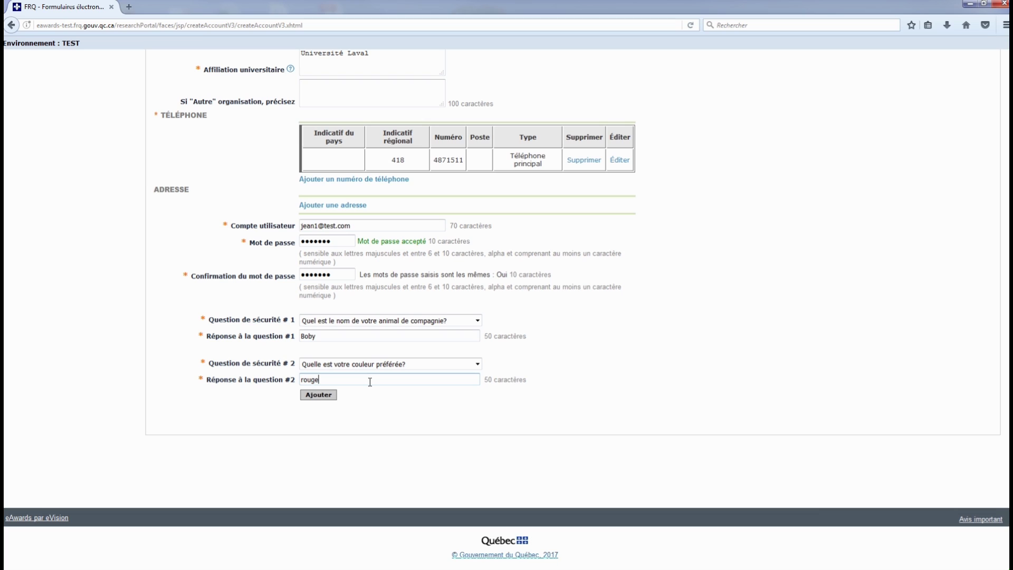
Step: Submit the form with Ajouter to create the account
{"action": "left_click", "coordinate": [325, 432]}
{"action": "left_click", "coordinate": [319, 396]}
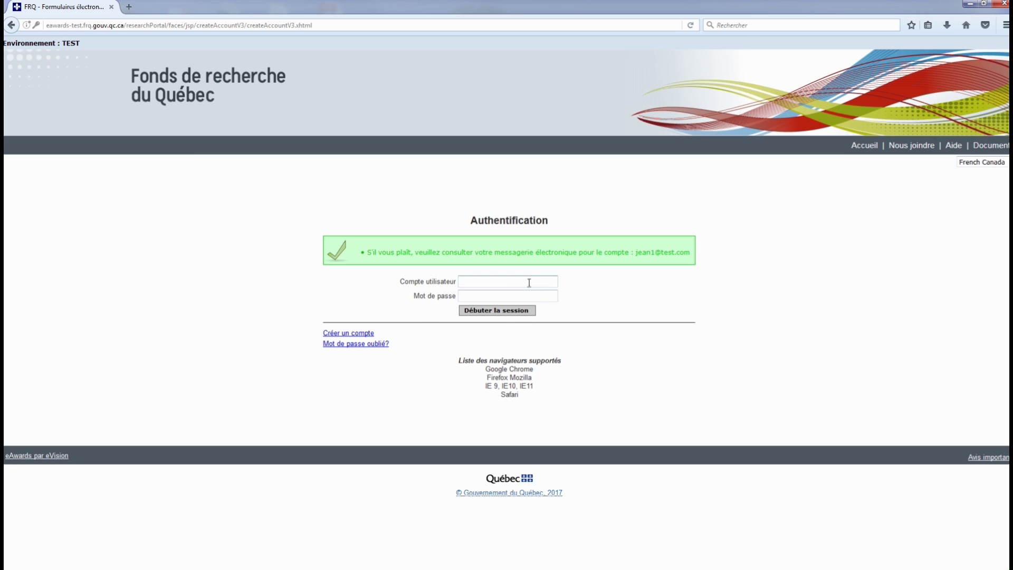
{"action": "left_click_drag", "start_coordinate": [367, 252], "coordinate": [691, 254]}
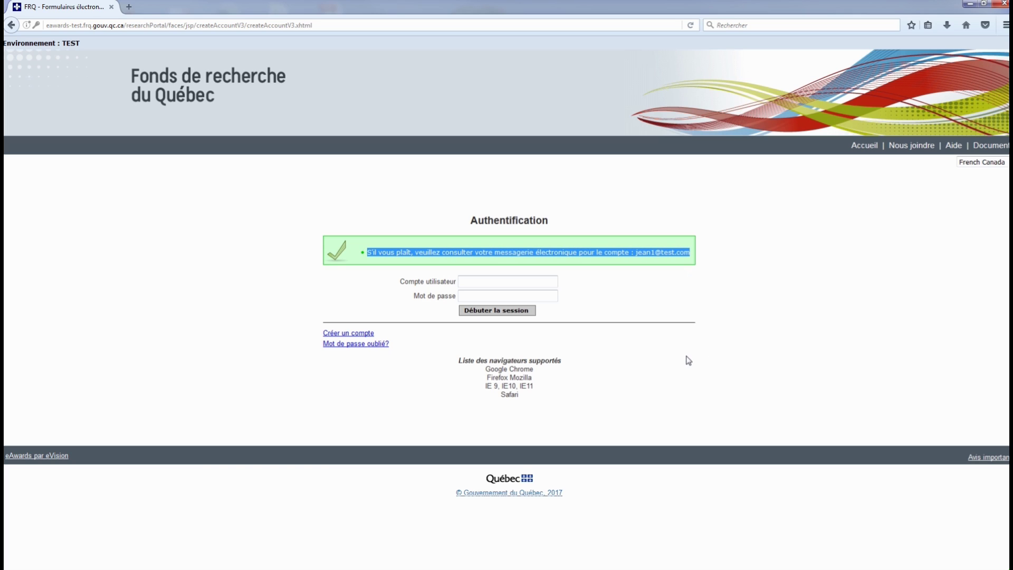